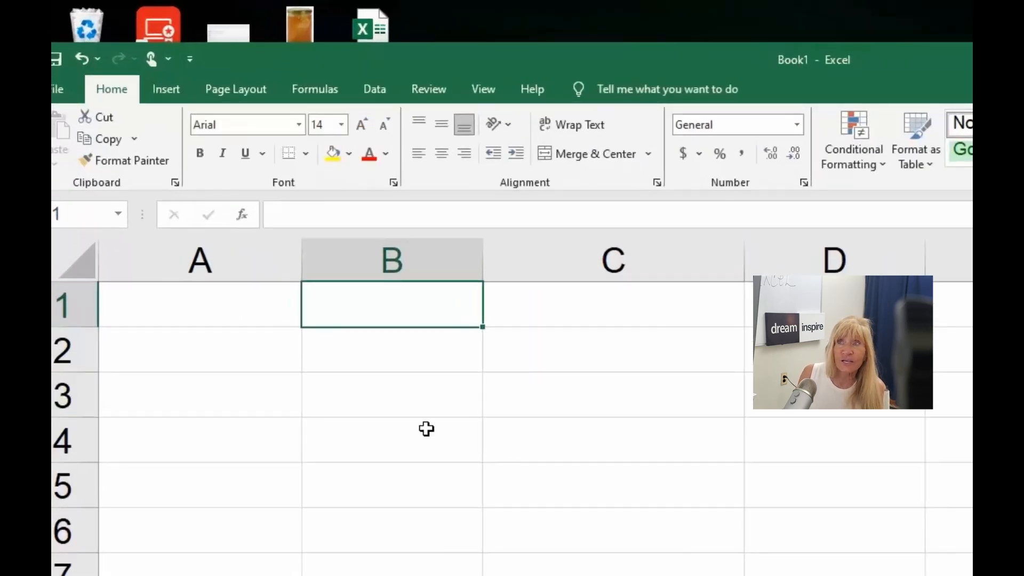
- Enter the heading First Name in cell A1
click(201, 305)
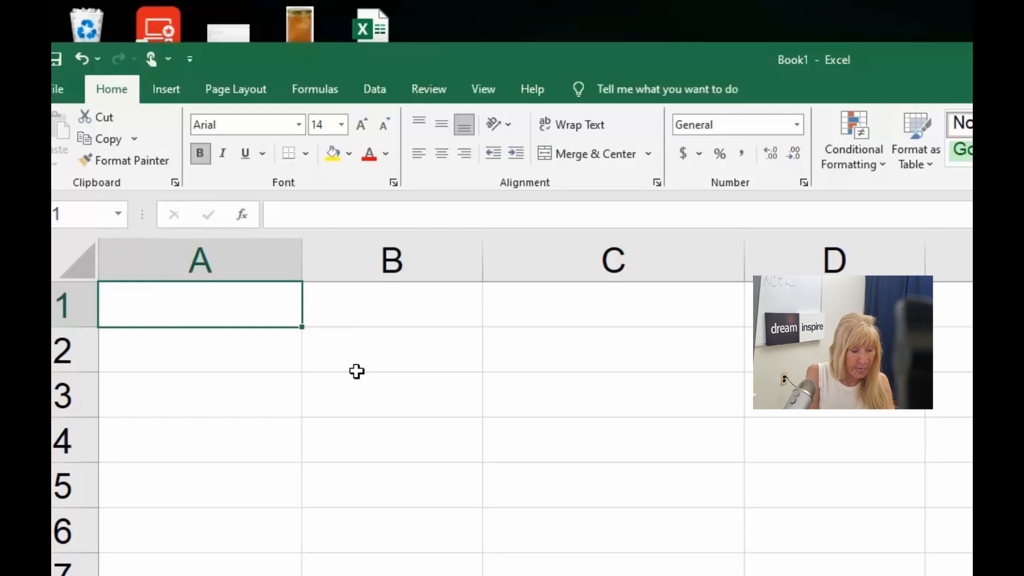
text(Fir)
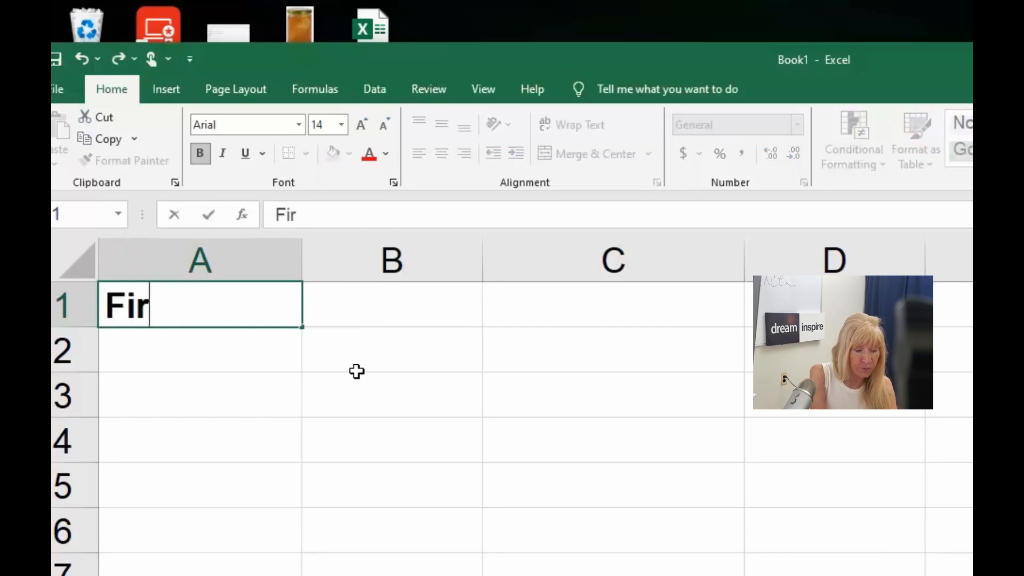
text(st Name)
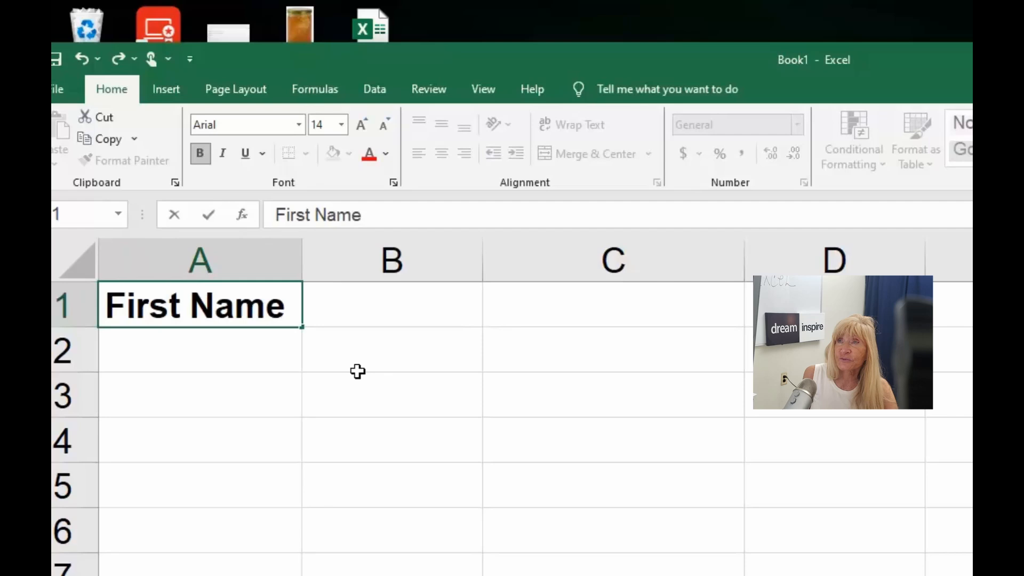
key(Tab)
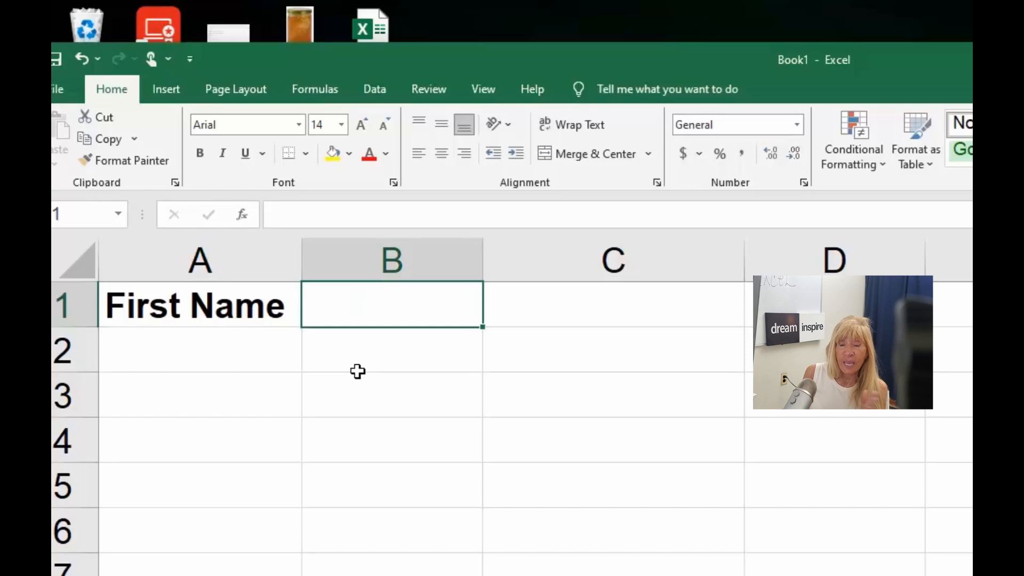
key(Return)
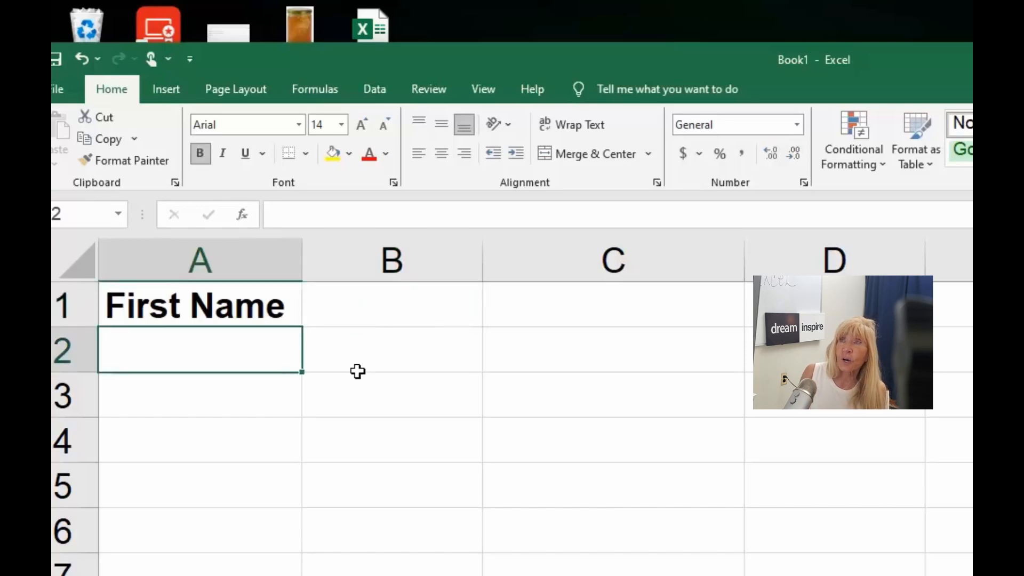
- Enter the heading Last Name in cell B1
click(380, 303)
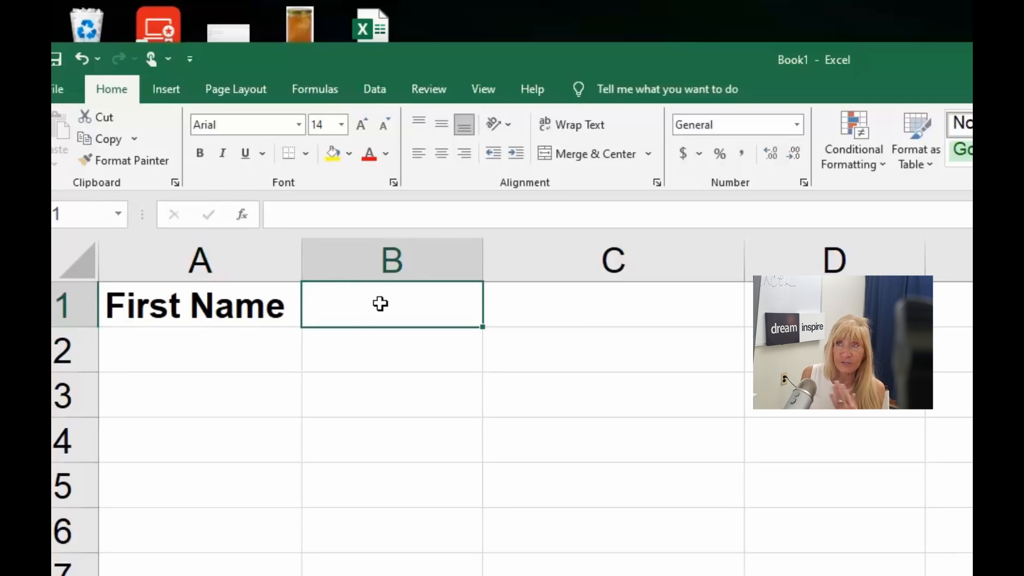
text(L)
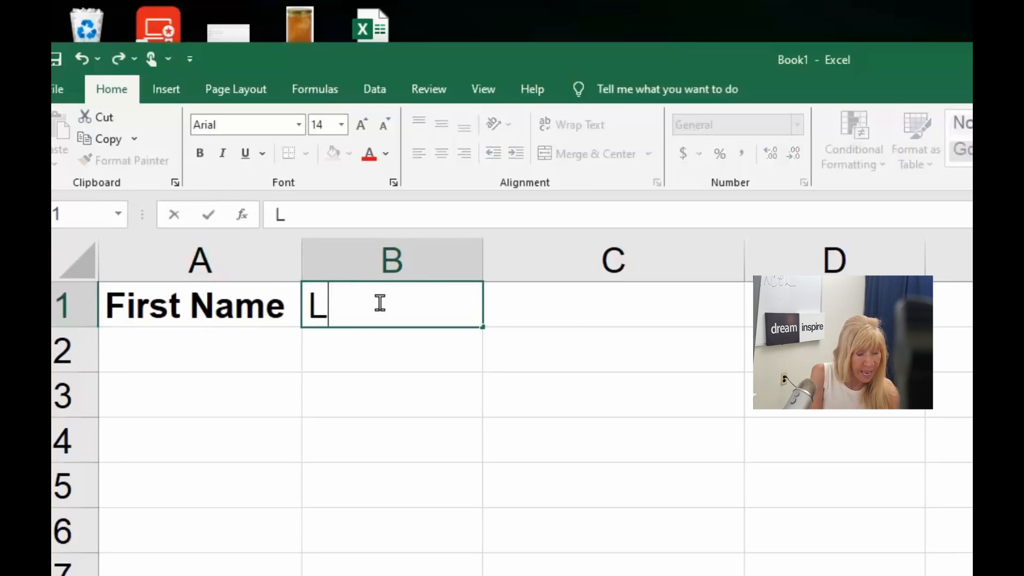
text(ast Name)
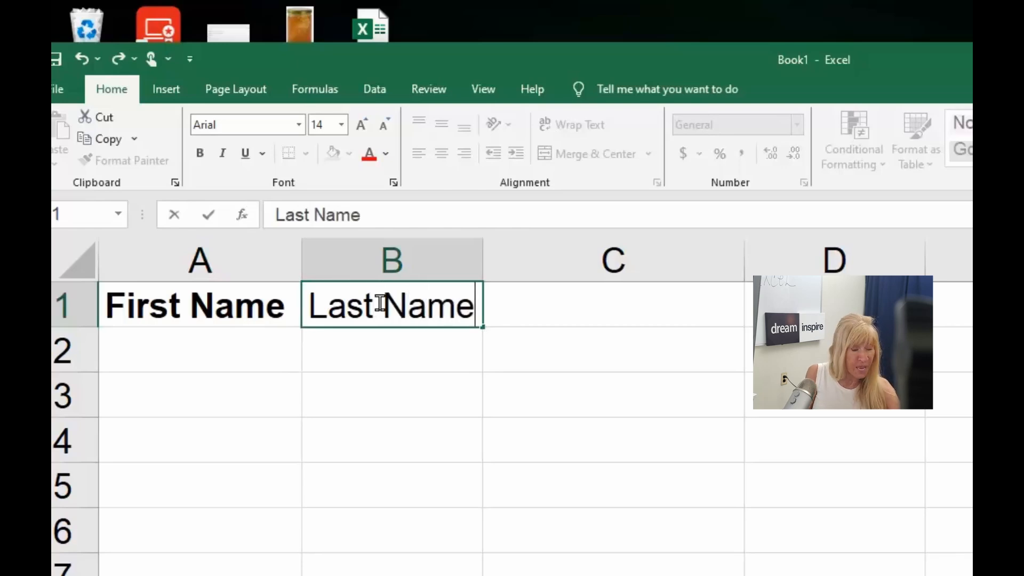
key(Tab)
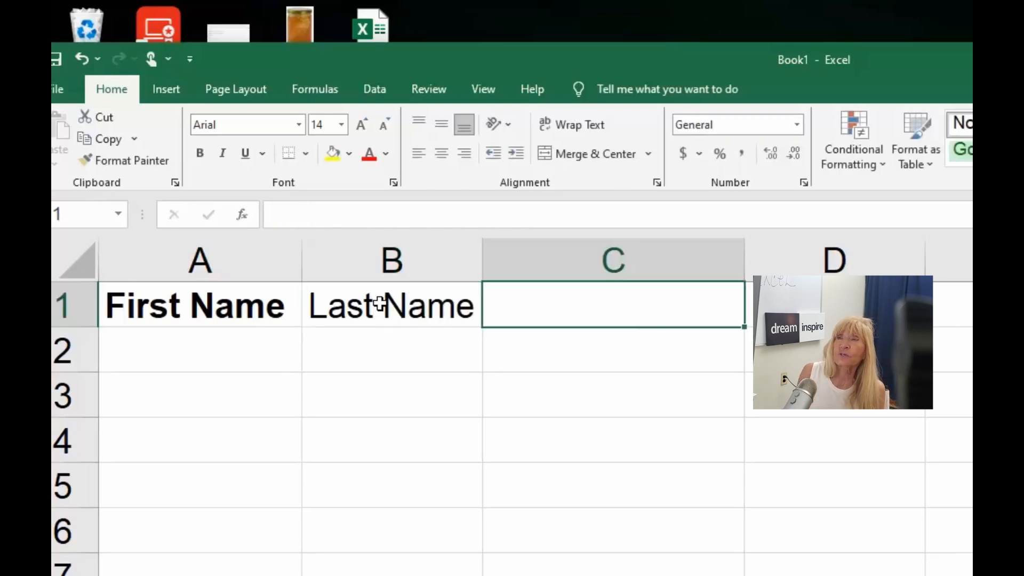
- Turn bold off and back on for the First Name heading in A1
click(195, 304)
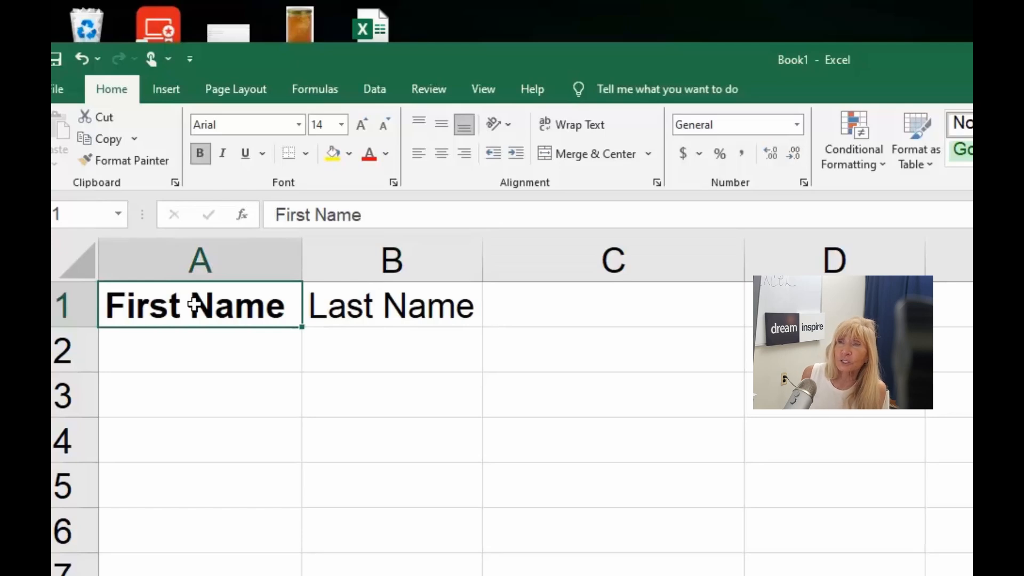
click(369, 312)
click(223, 306)
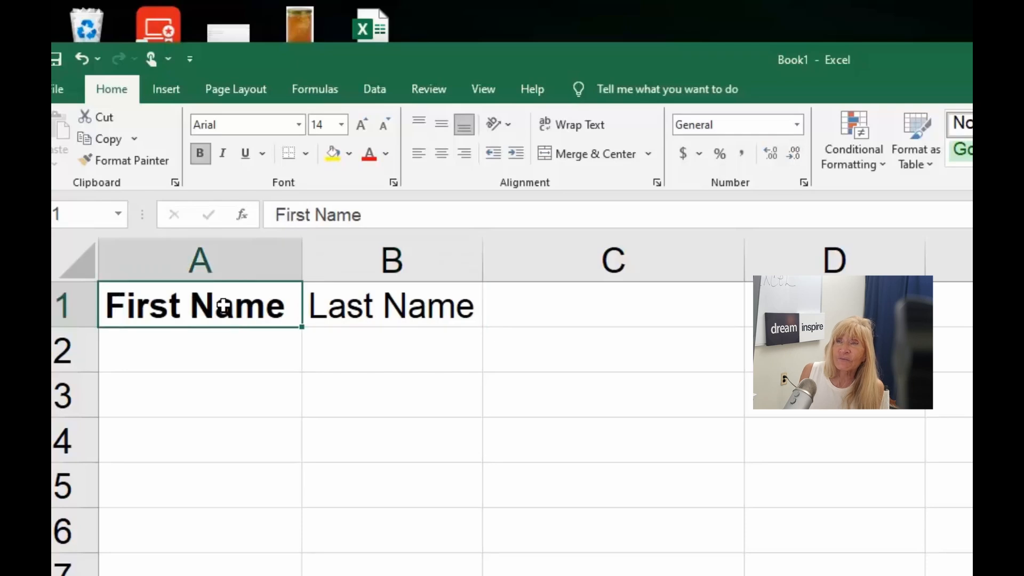
click(201, 154)
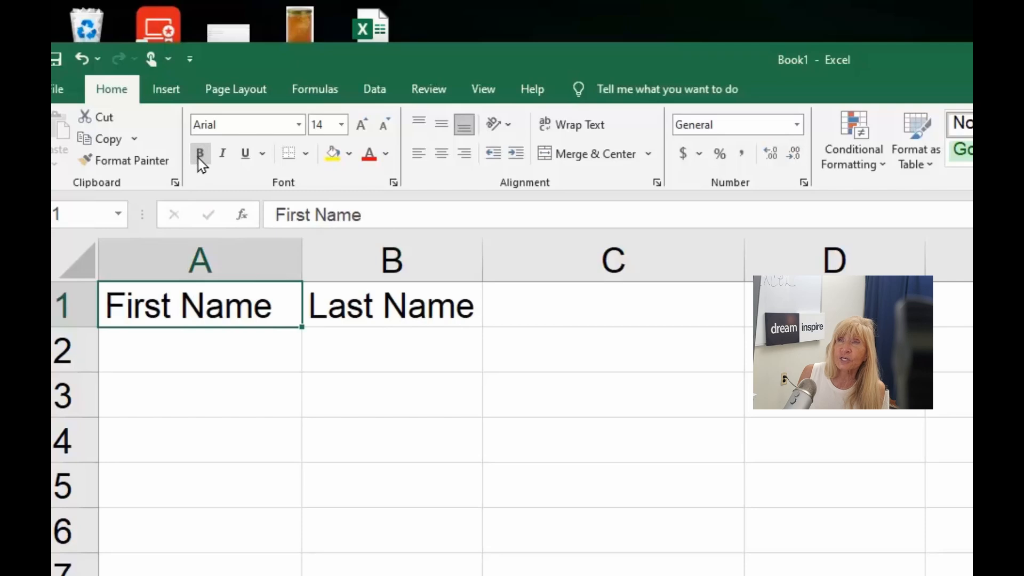
click(201, 154)
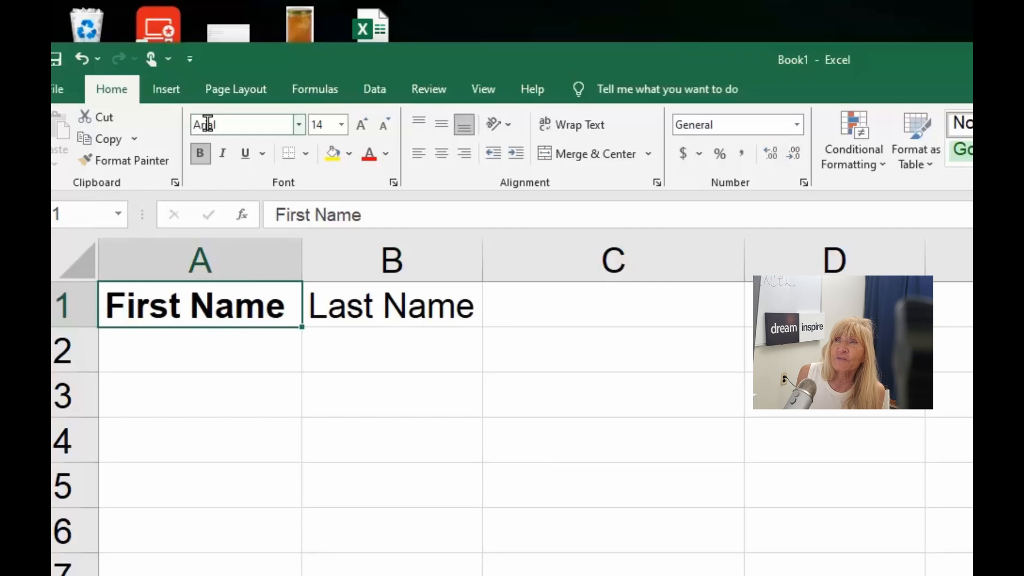
- Set the First Name heading's font to Calibri Light at size 12
click(299, 128)
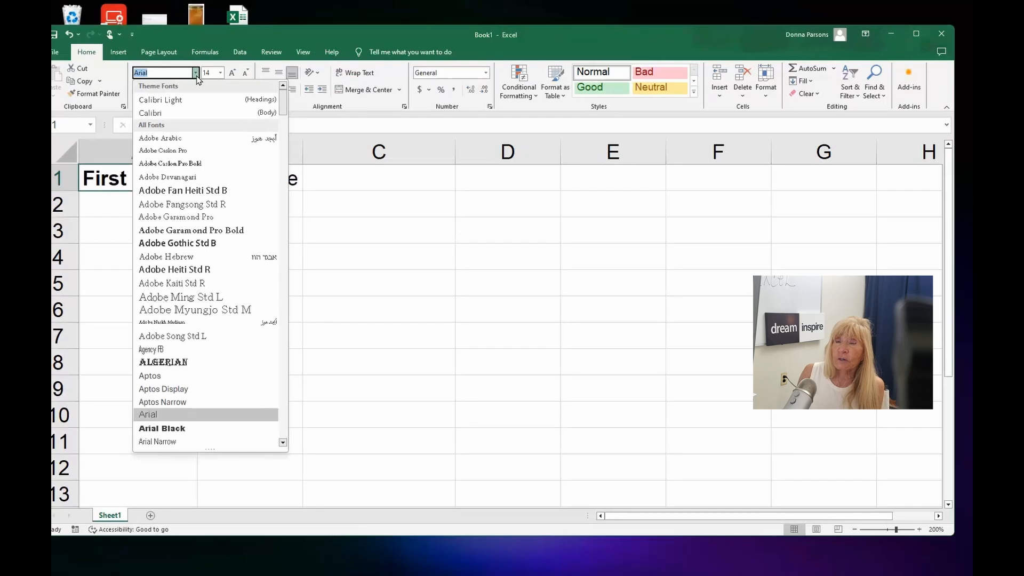
scroll(222, 166, down, 7)
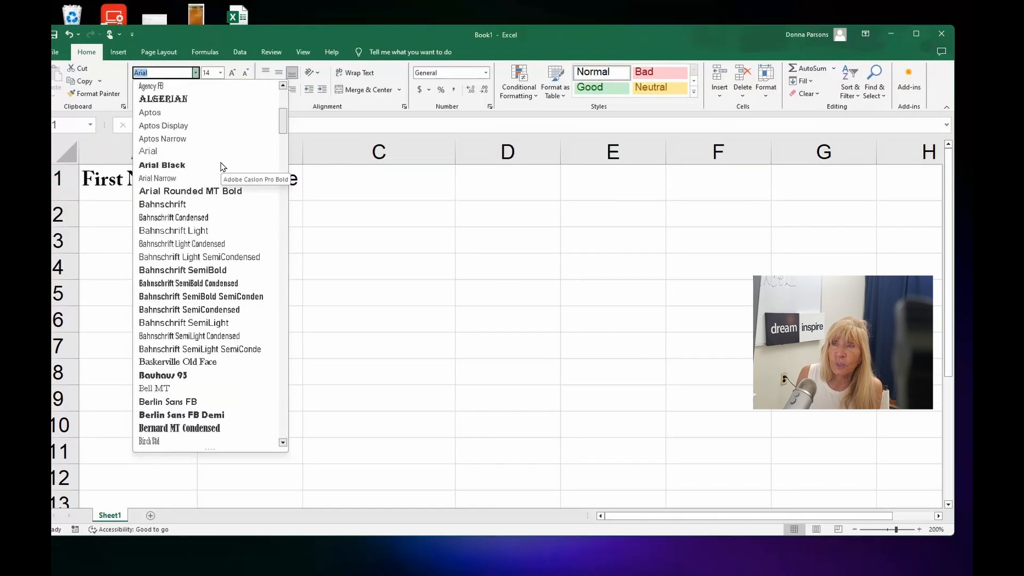
scroll(223, 166, down, 8)
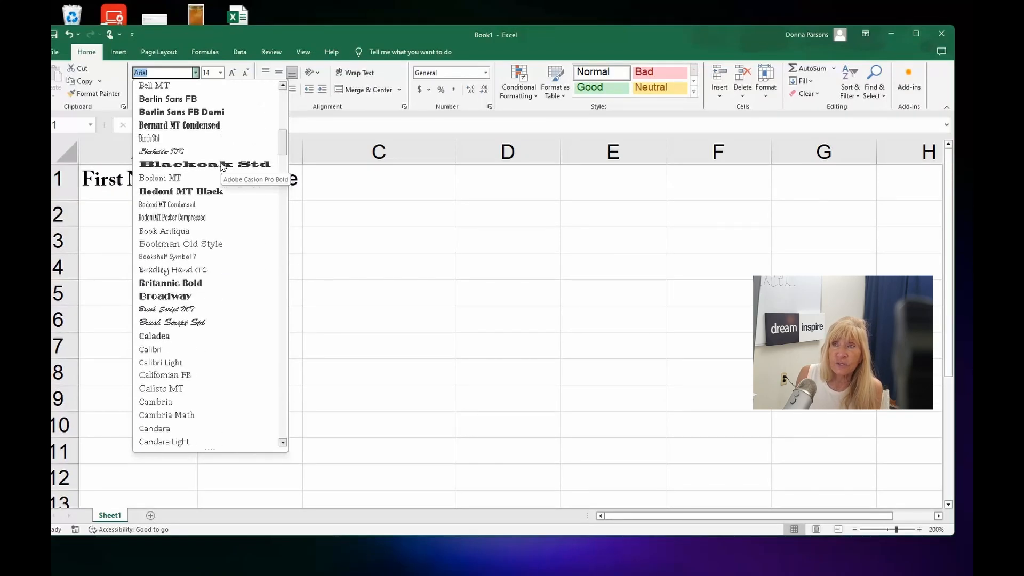
scroll(222, 166, up, 10)
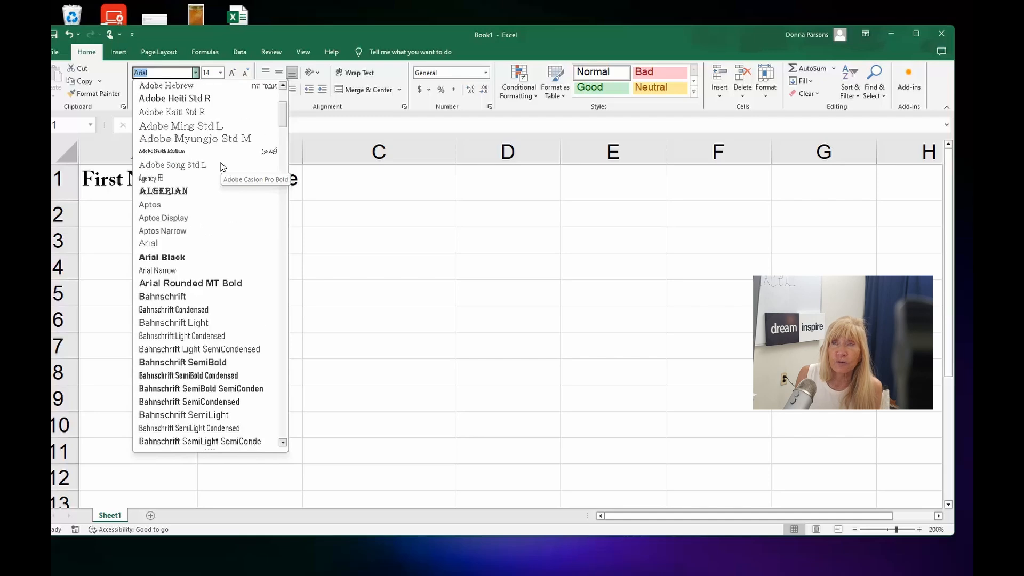
scroll(223, 166, up, 2)
scroll(223, 167, up, 2)
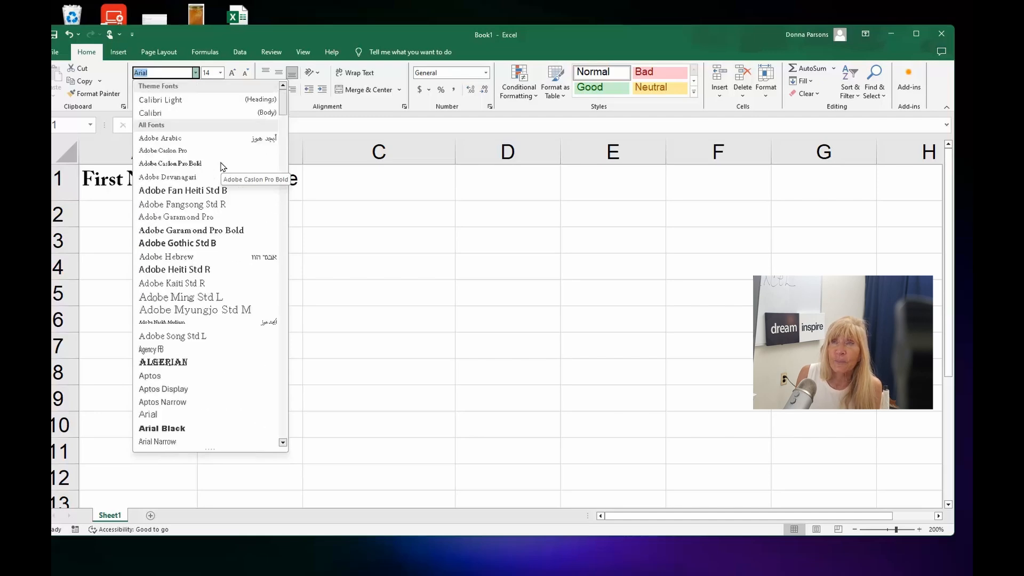
click(163, 101)
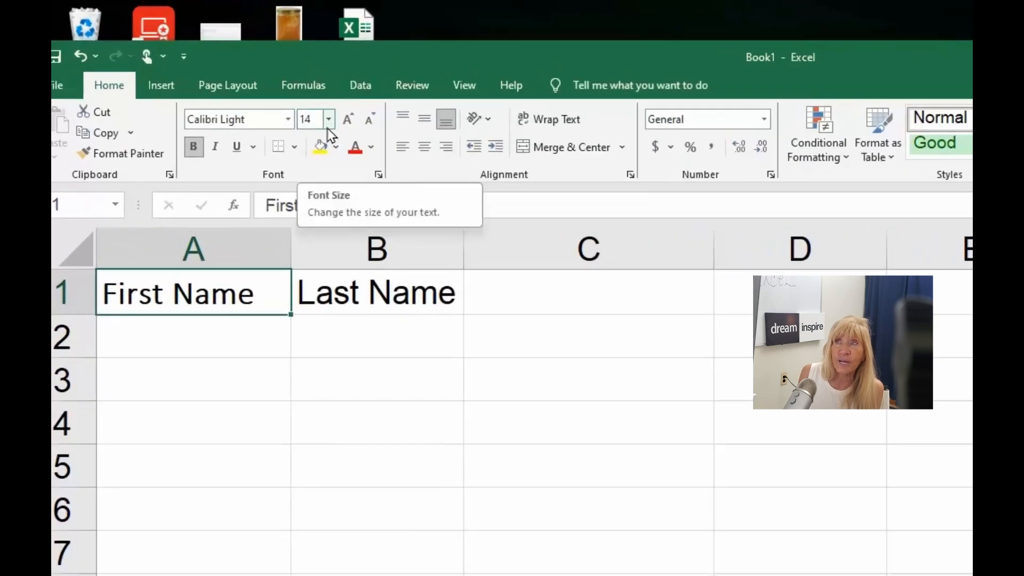
click(329, 126)
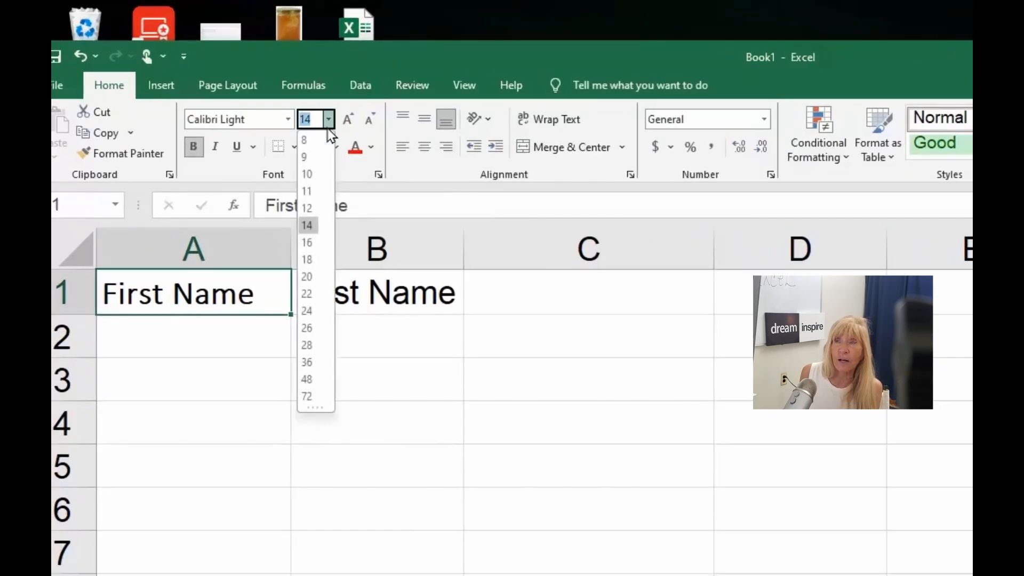
click(308, 207)
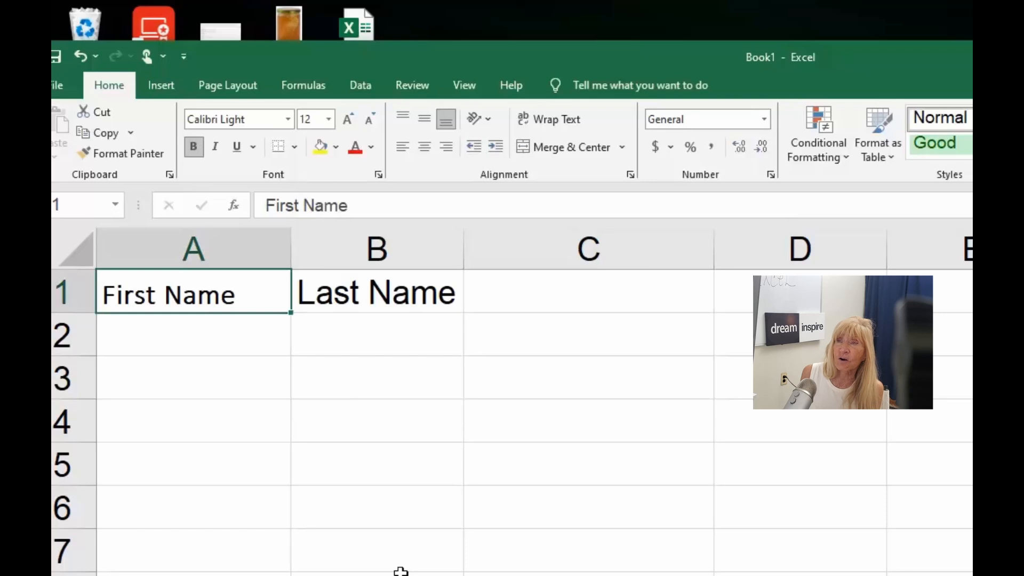
- Enter the headings Address in C1 and City in D1
click(566, 302)
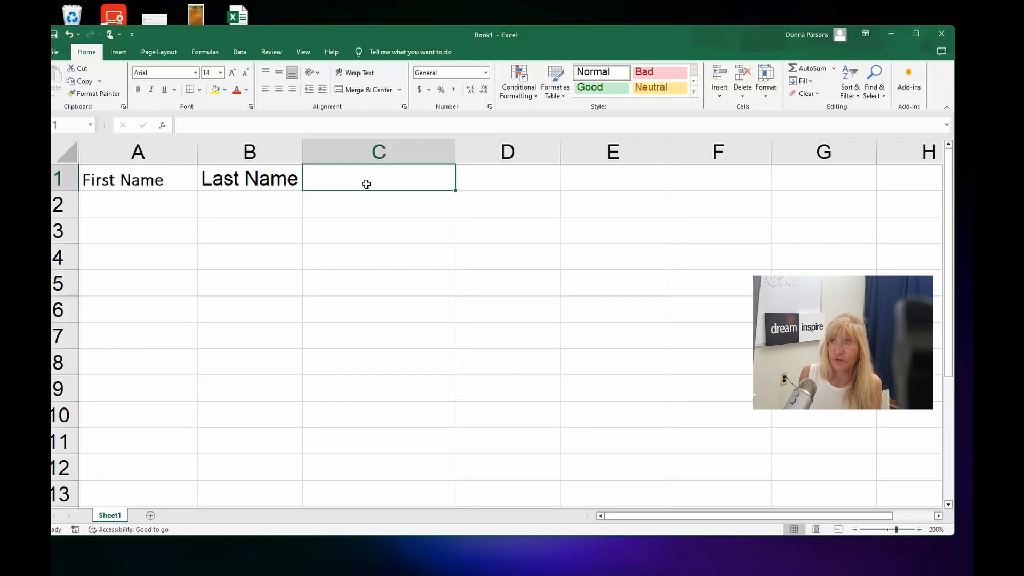
text(A)
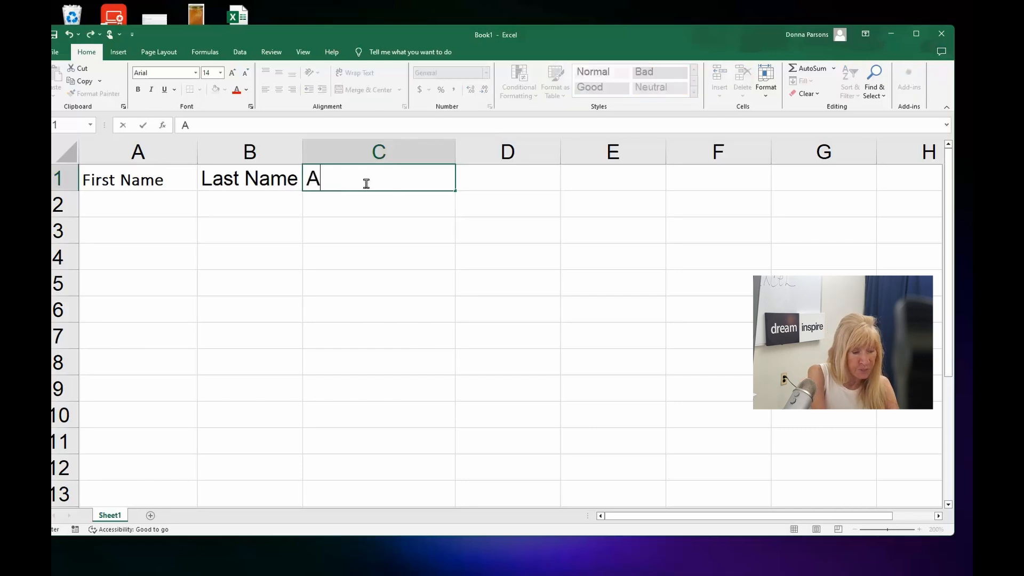
text(ddress)
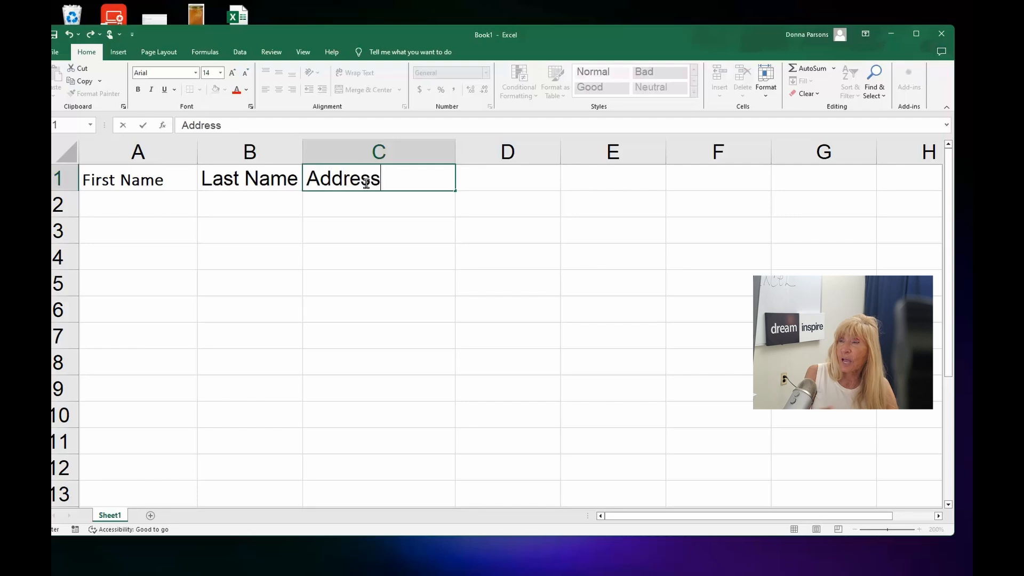
click(505, 176)
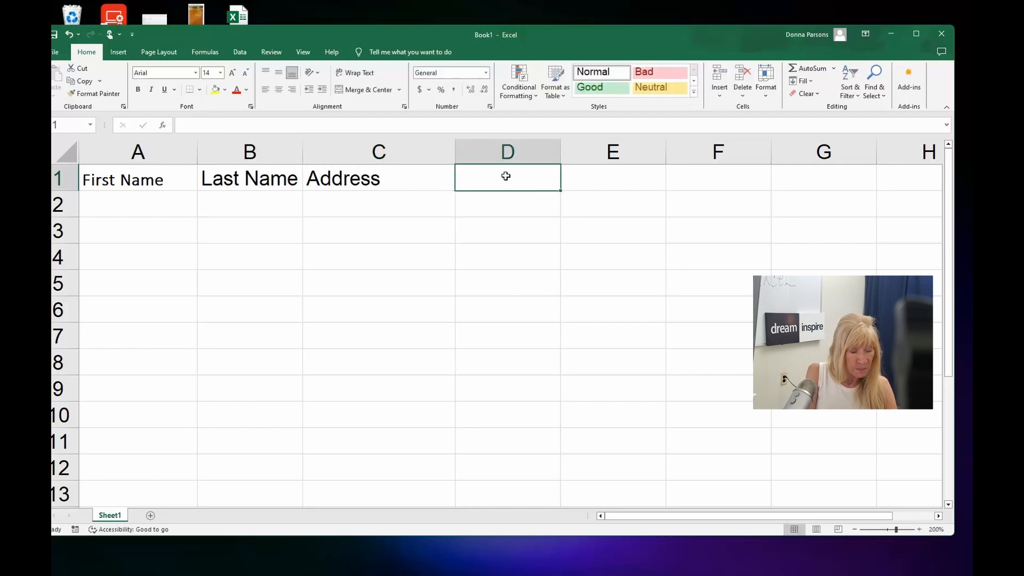
text(City)
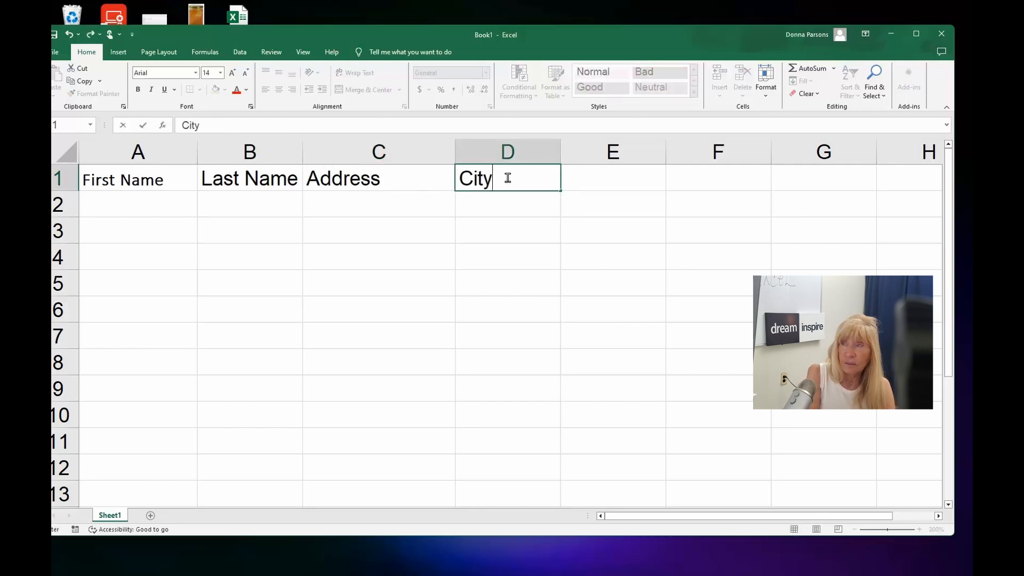
- Enter the headings State in E1 and Zip in F1
click(600, 180)
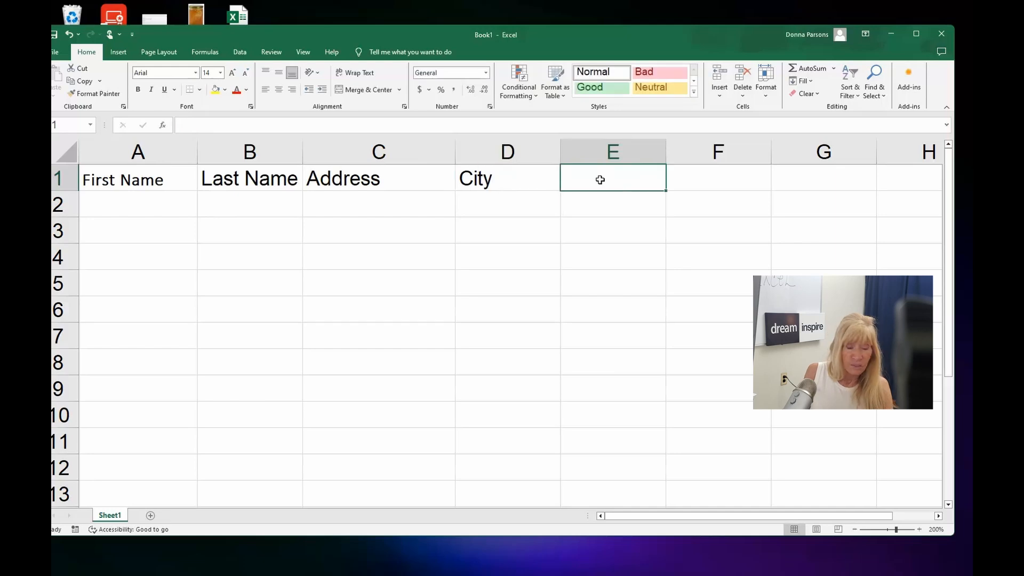
text(St)
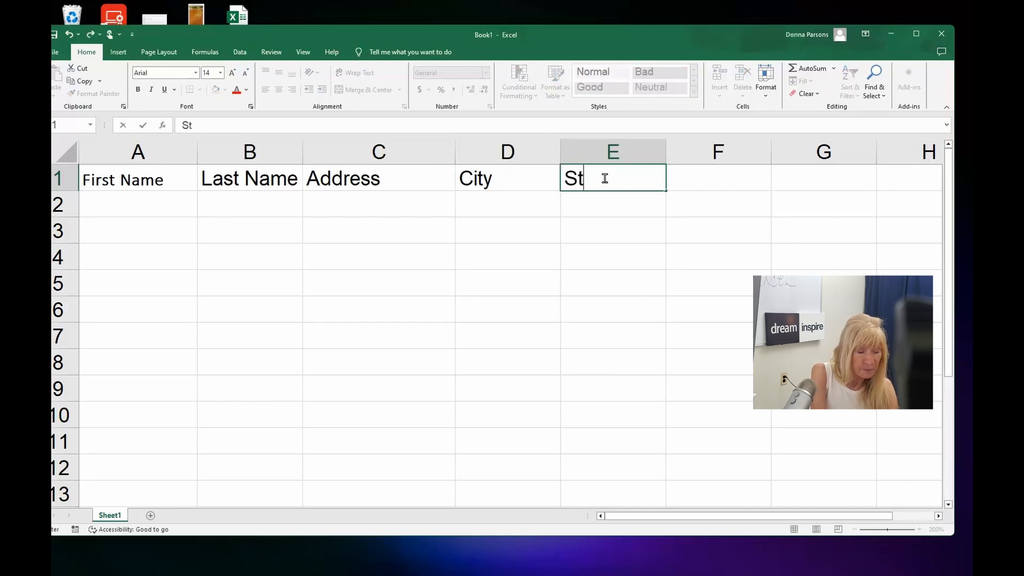
text(ate)
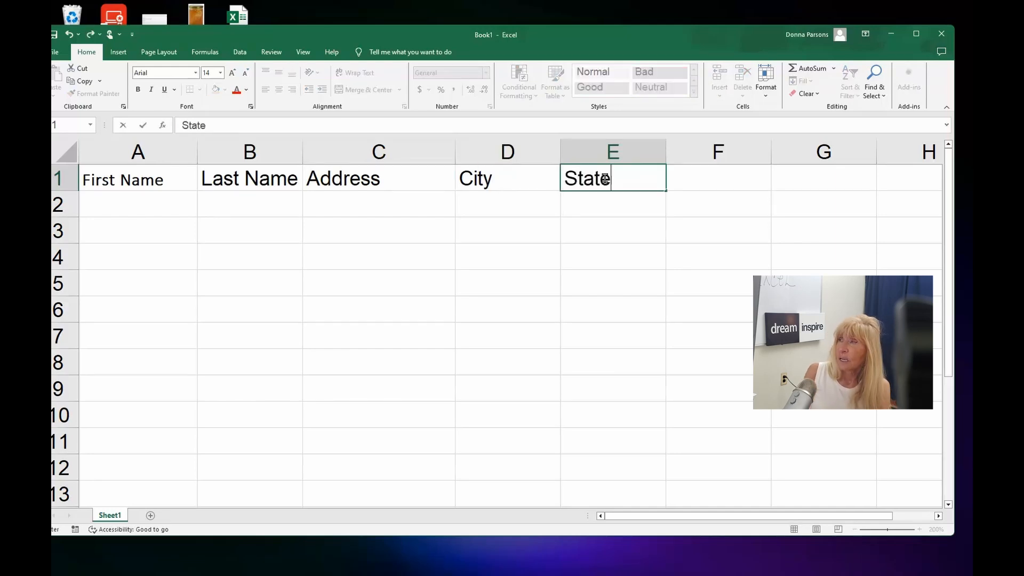
click(702, 176)
text(Zip)
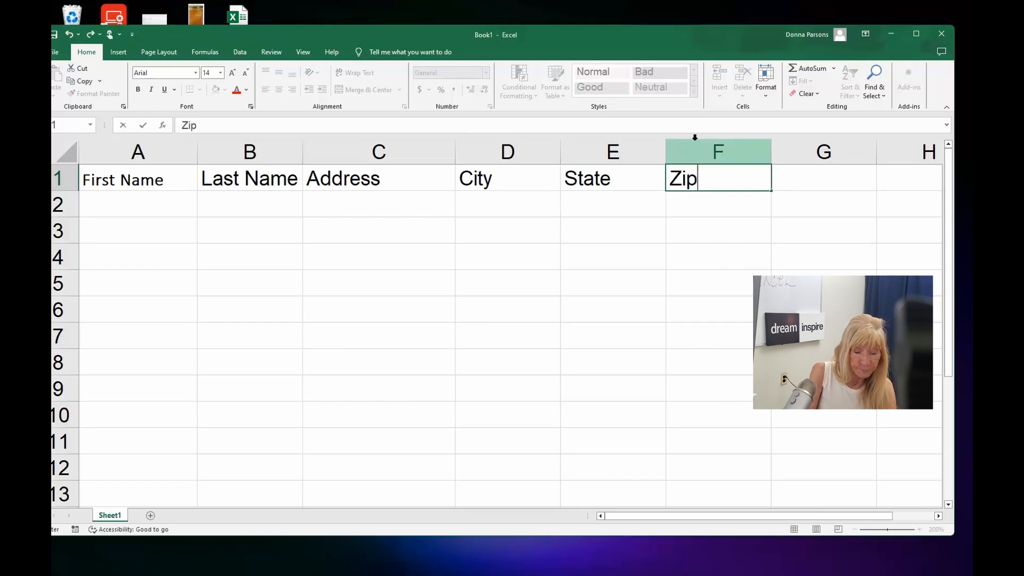
key(Return)
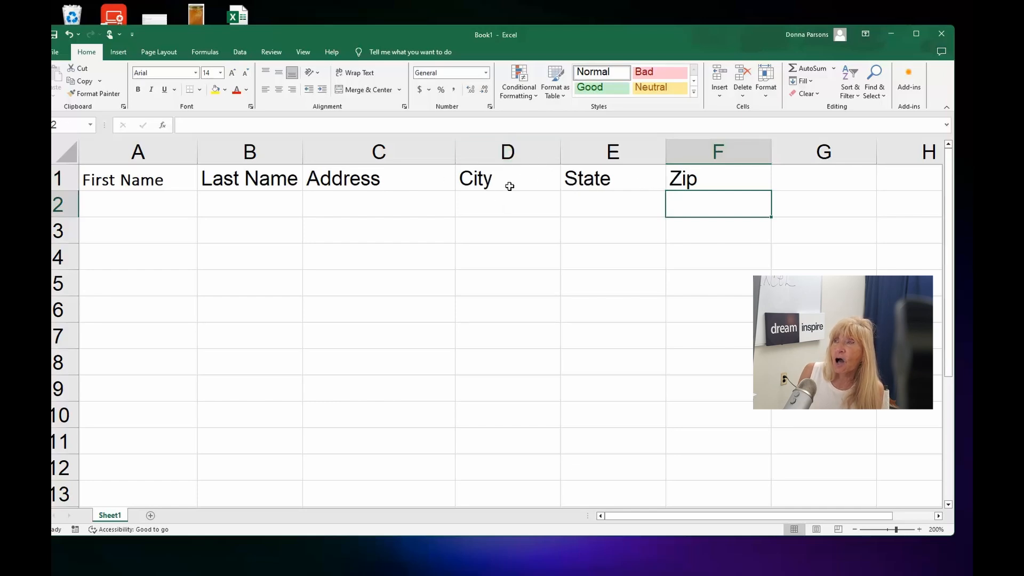
click(502, 145)
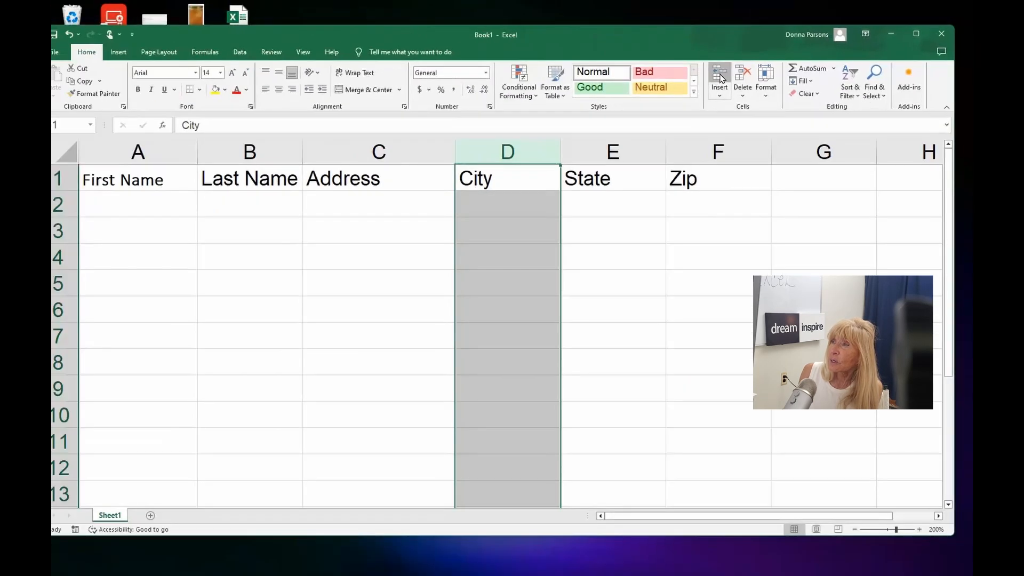
click(539, 126)
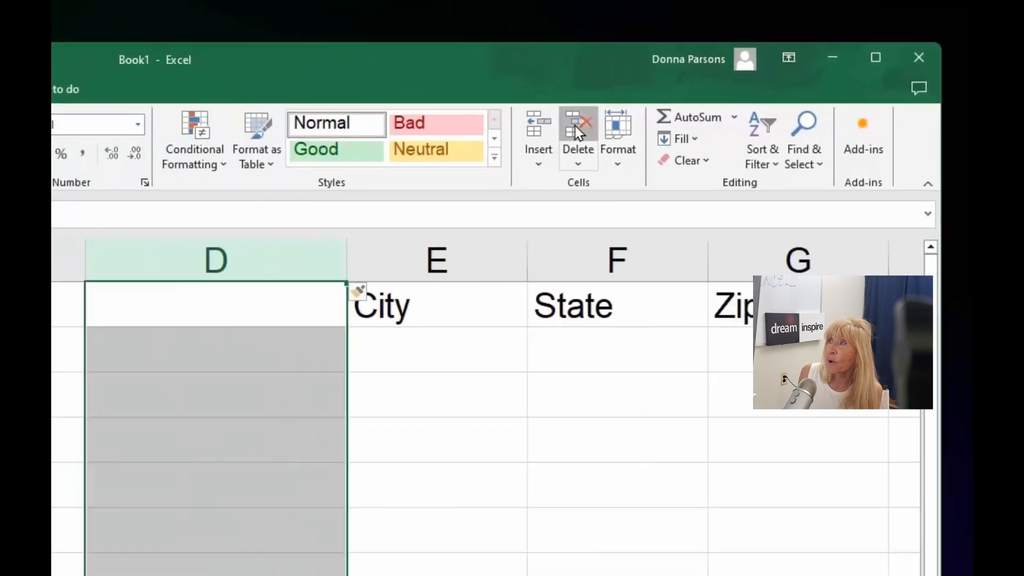
click(557, 141)
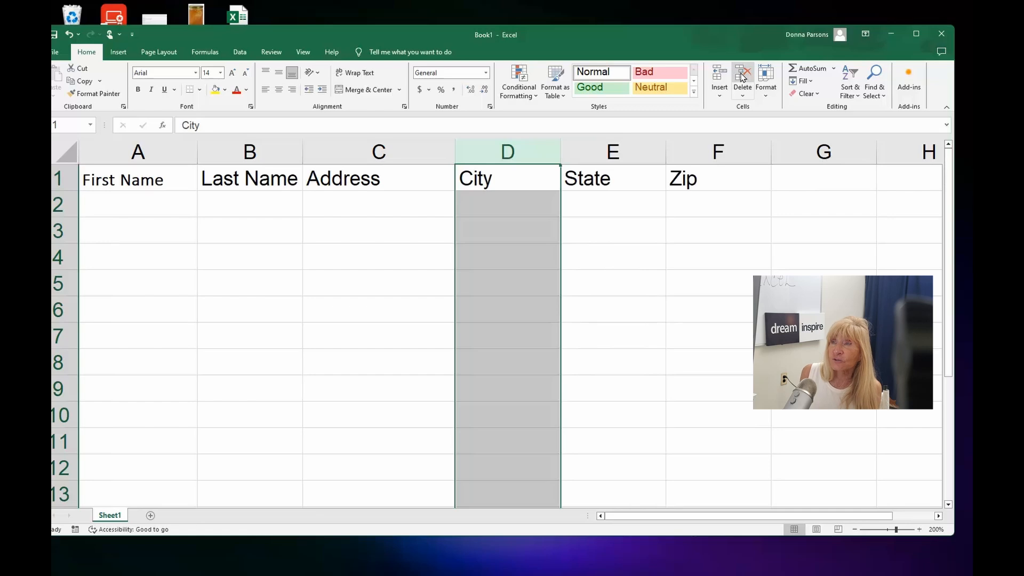
- Insert a blank column before the Address column, then delete that inserted column again
click(361, 152)
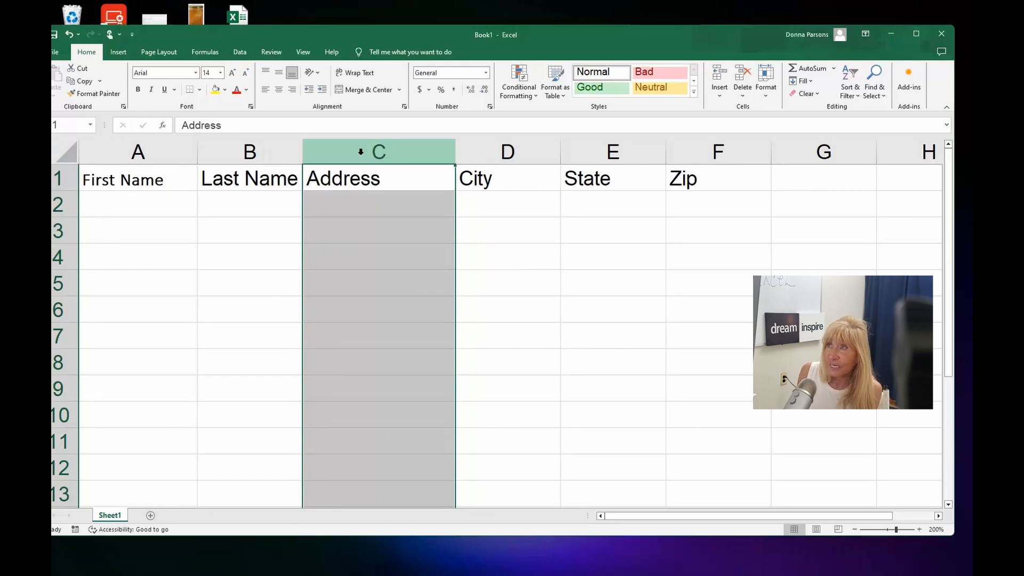
click(717, 76)
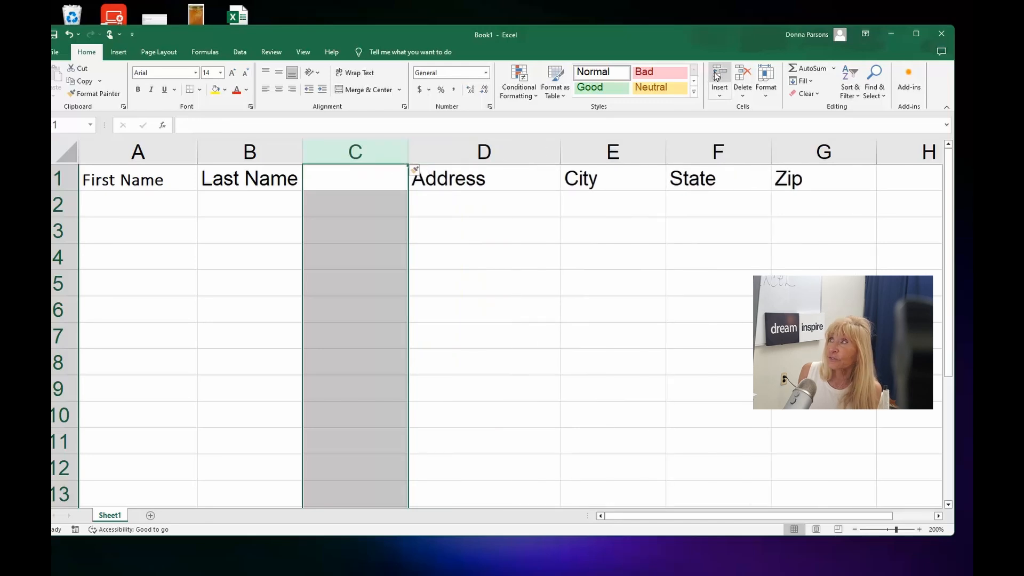
click(743, 76)
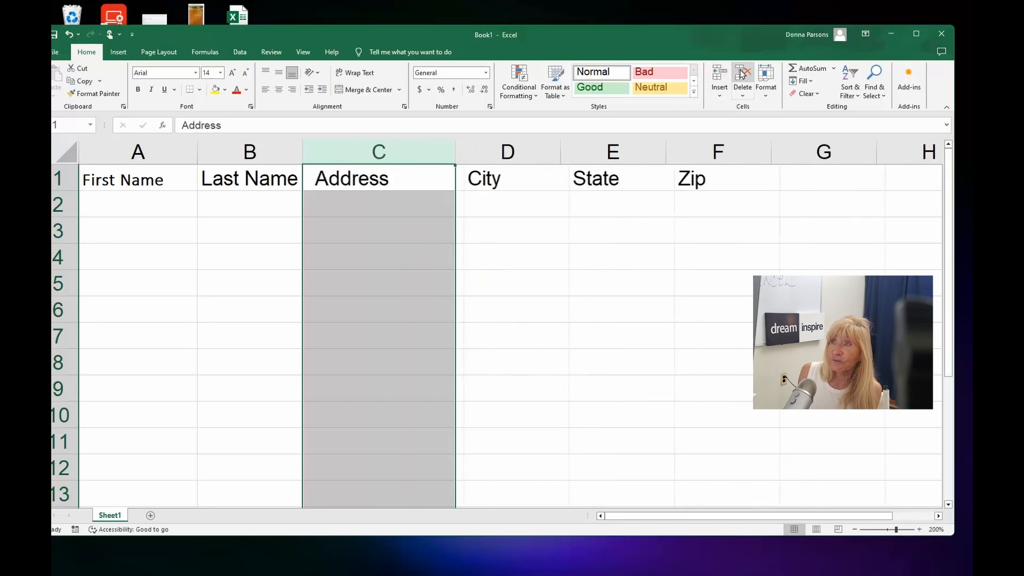
- Enter a sample contact's first name, last name and street address across row 2 under the headings
click(143, 207)
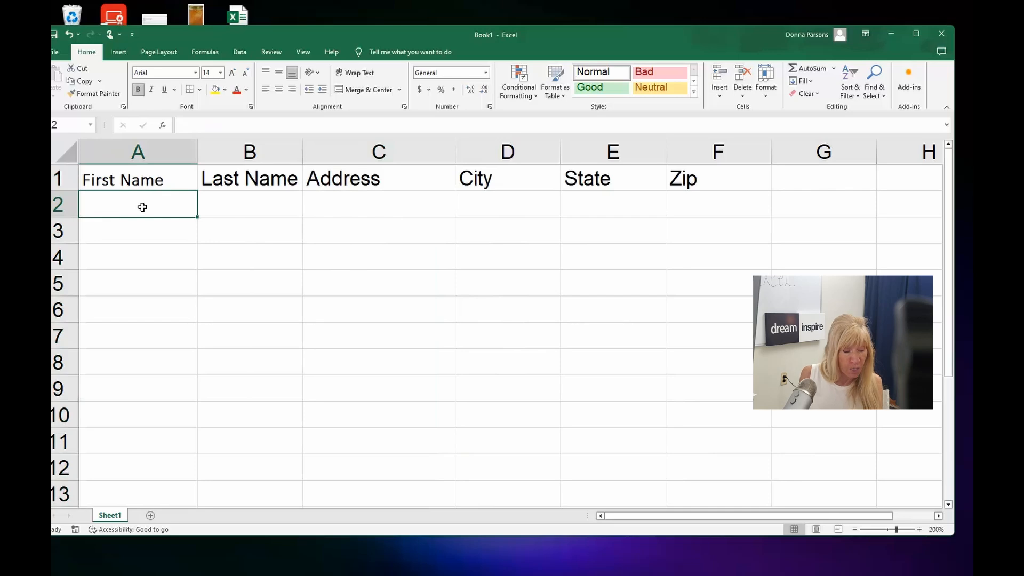
text(Bob)
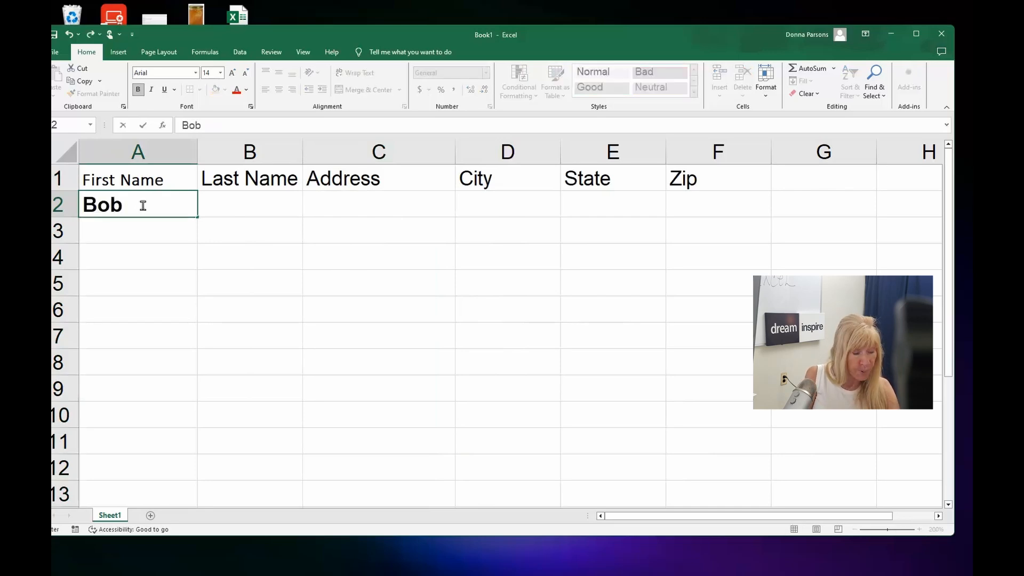
key(Tab)
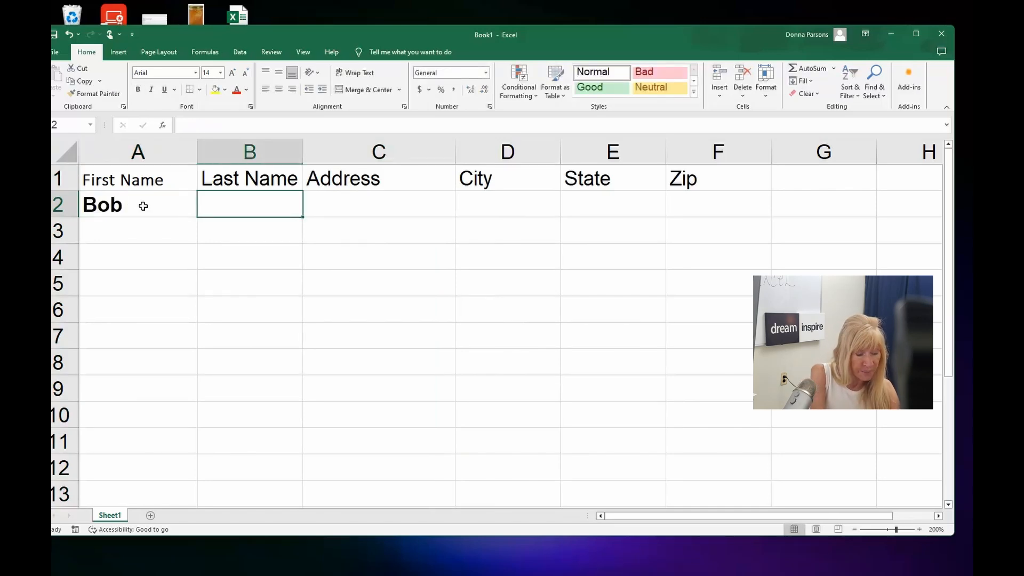
text(Smith)
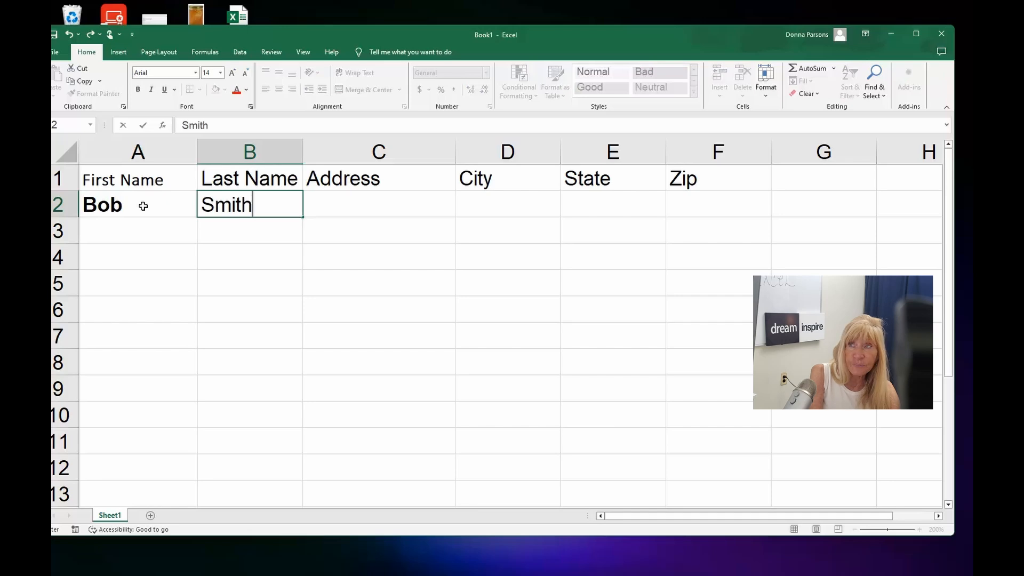
key(Tab)
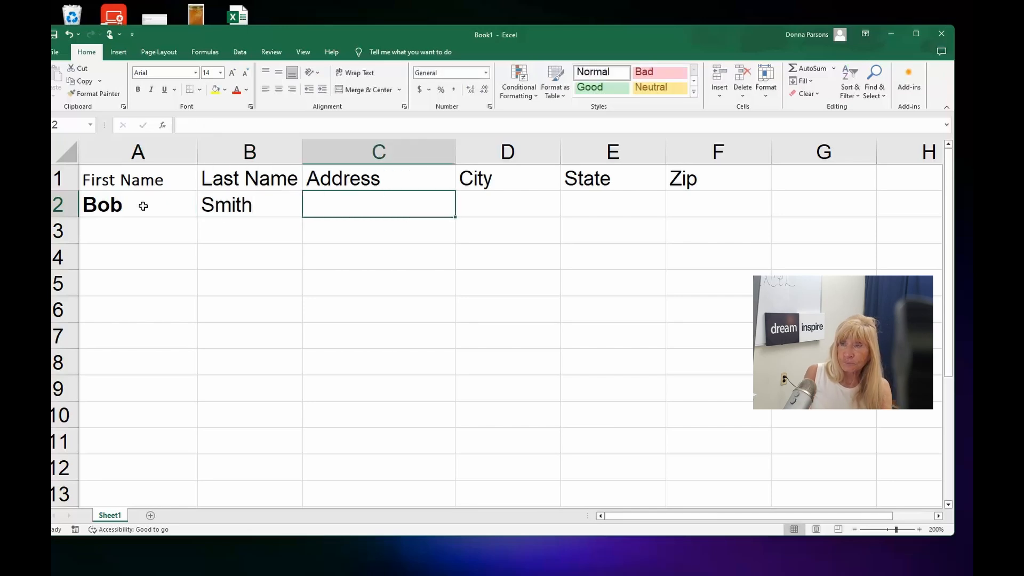
text(1)
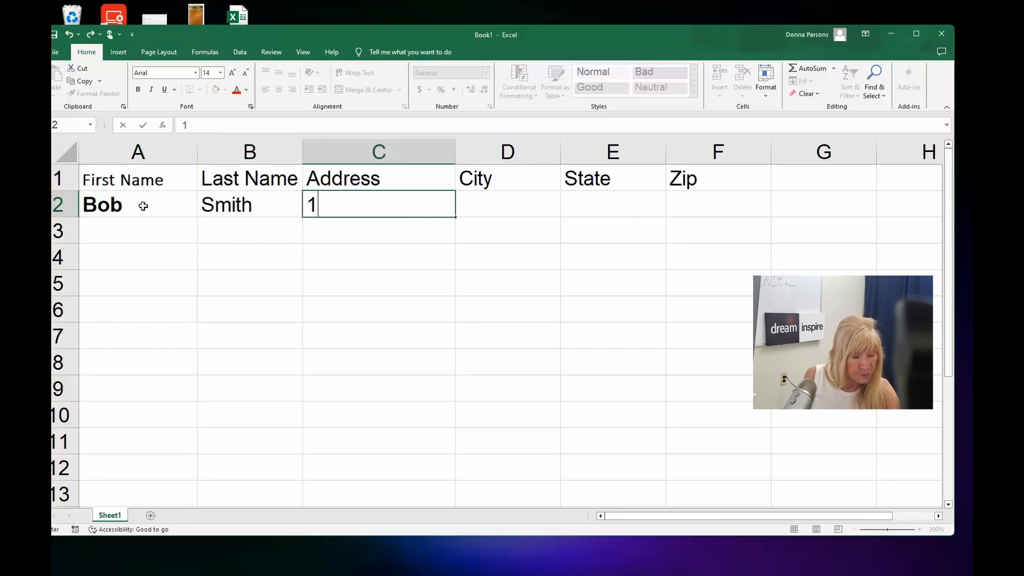
text(23 M)
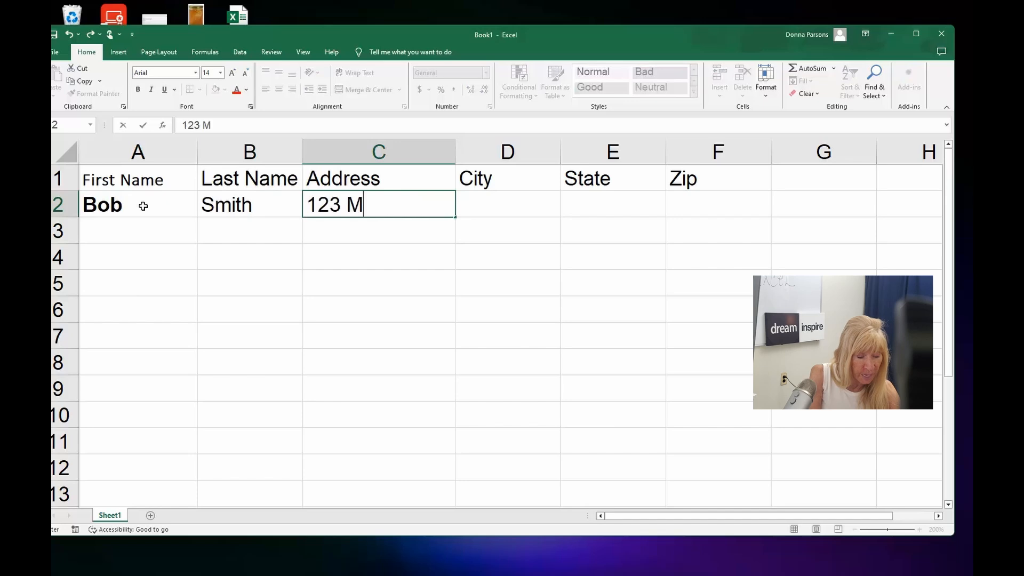
text(ain Street)
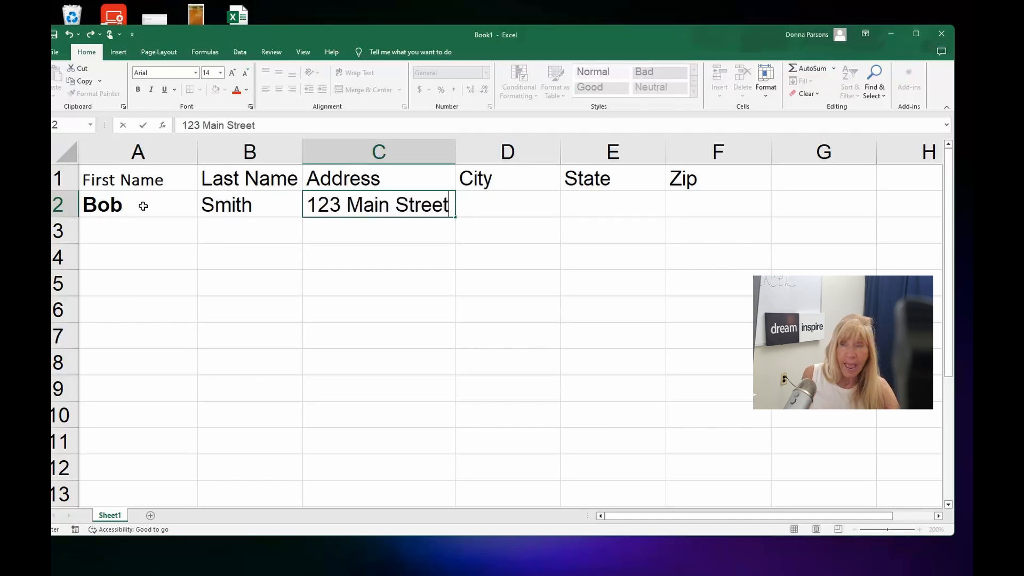
key(Tab)
- Insert three blank rows above the sample contact's row, then delete those three rows again
click(60, 204)
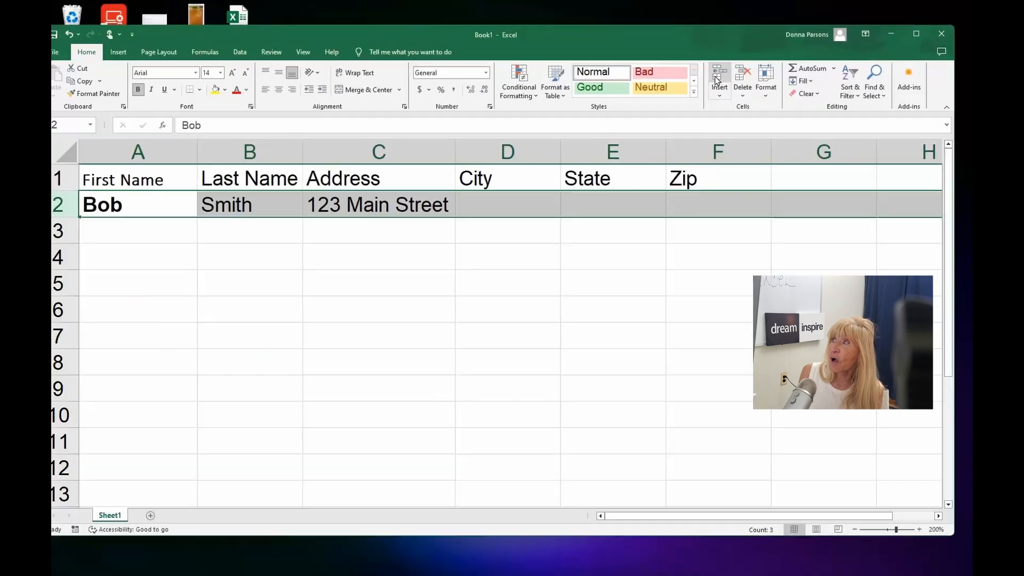
click(405, 163)
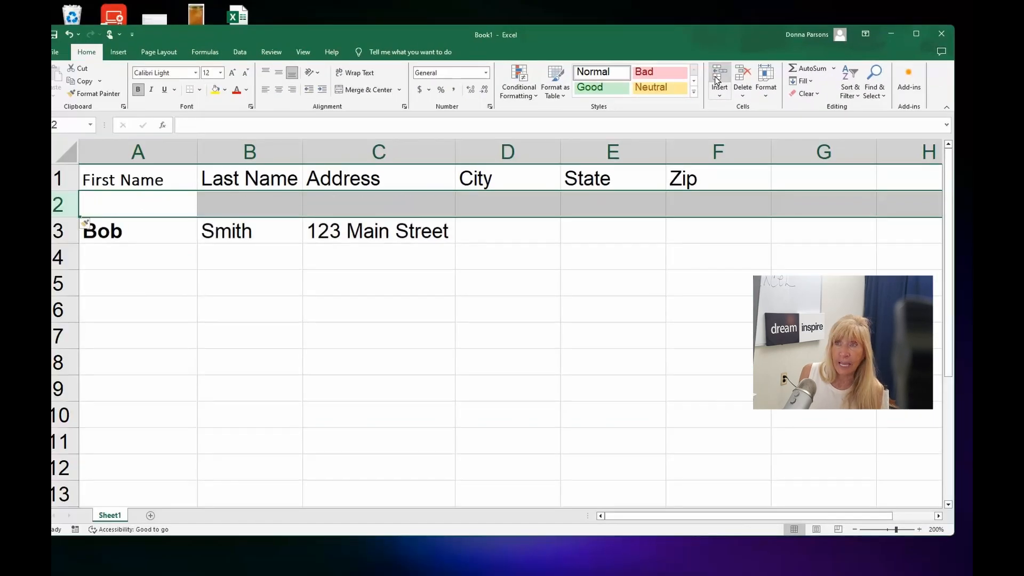
click(717, 80)
click(717, 80)
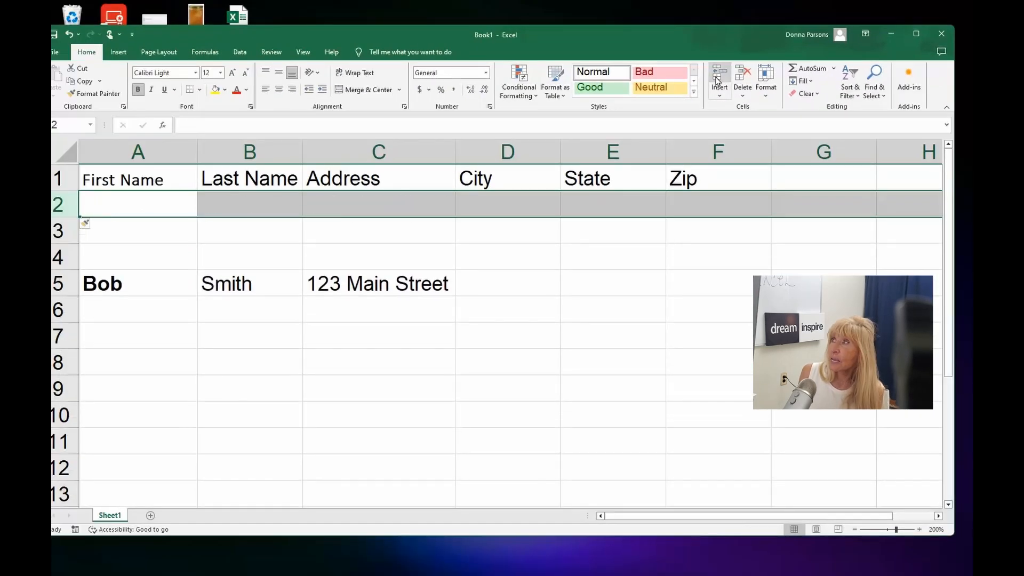
click(742, 79)
click(742, 79)
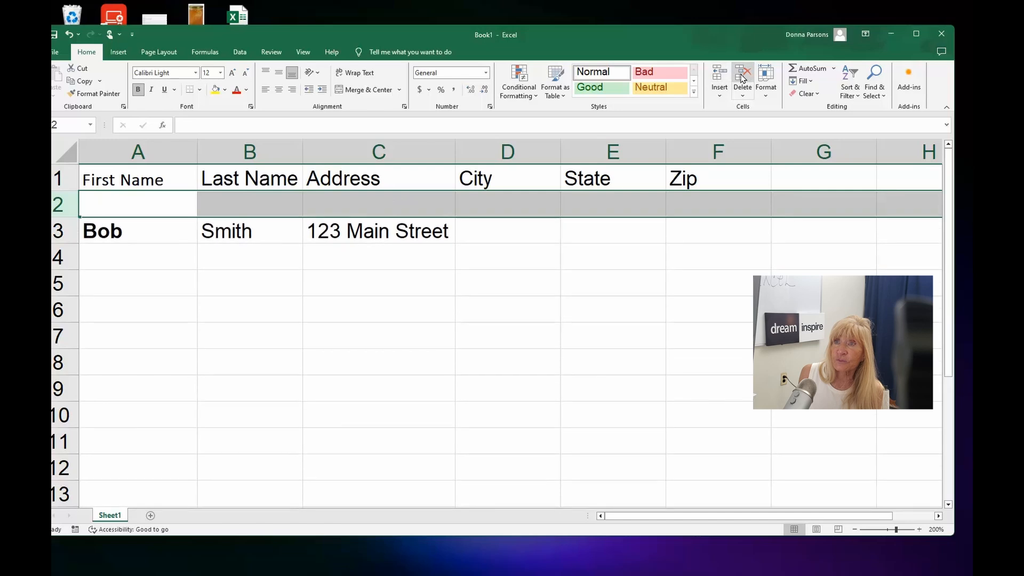
click(742, 78)
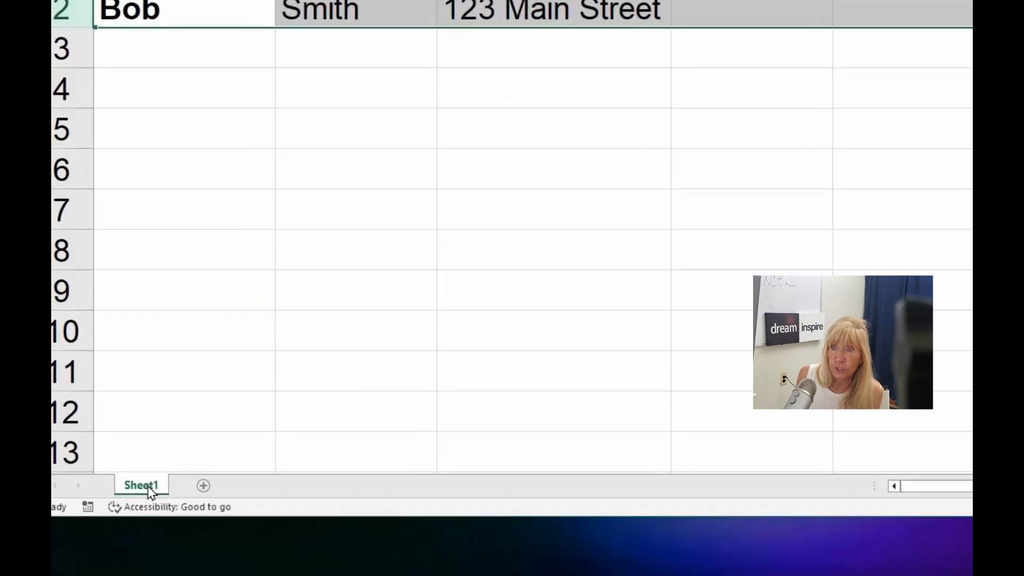
- Rename the worksheet tab to Mailing List
double_click(148, 485)
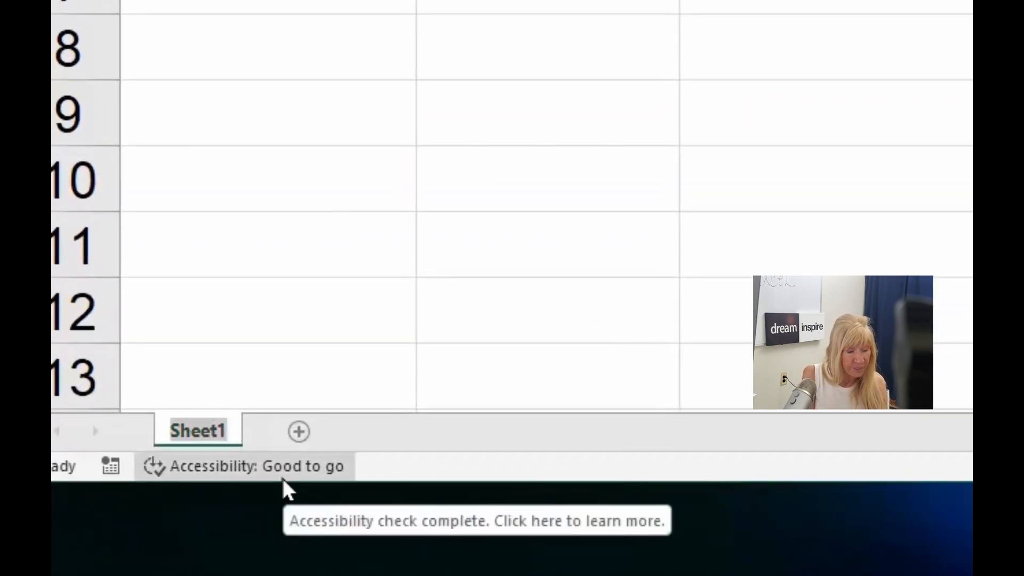
text(M)
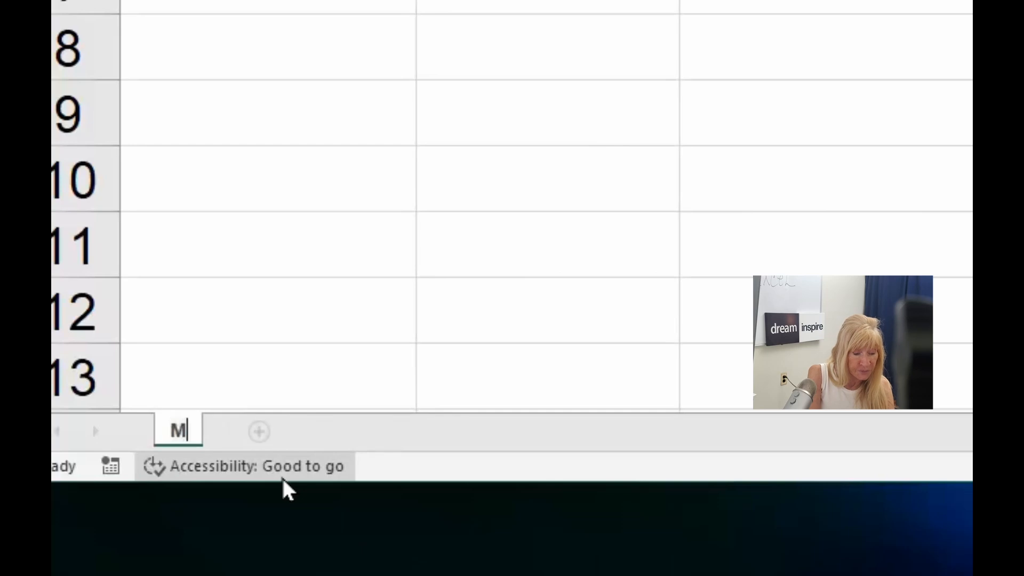
text(ailing)
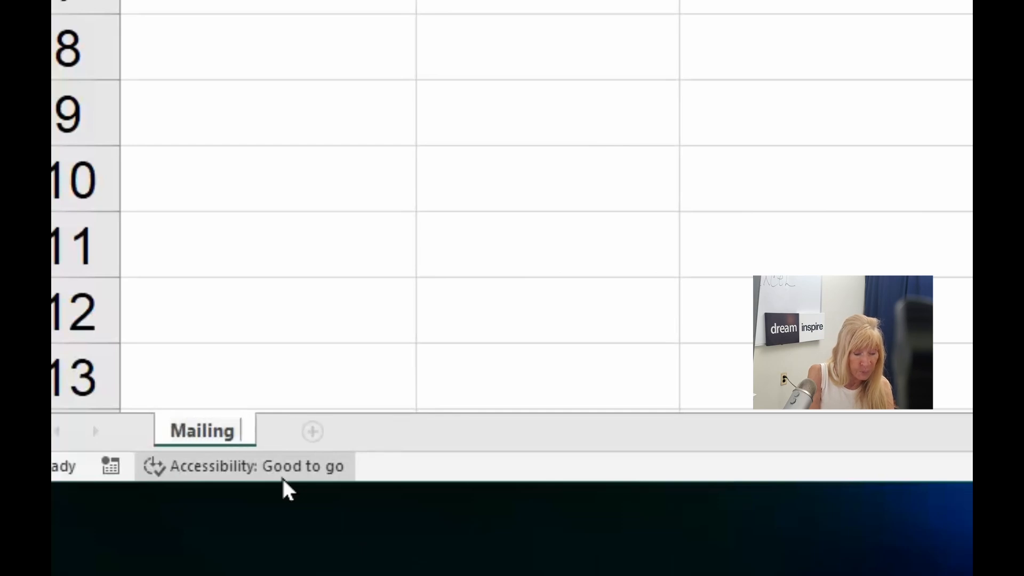
text( List)
key(Return)
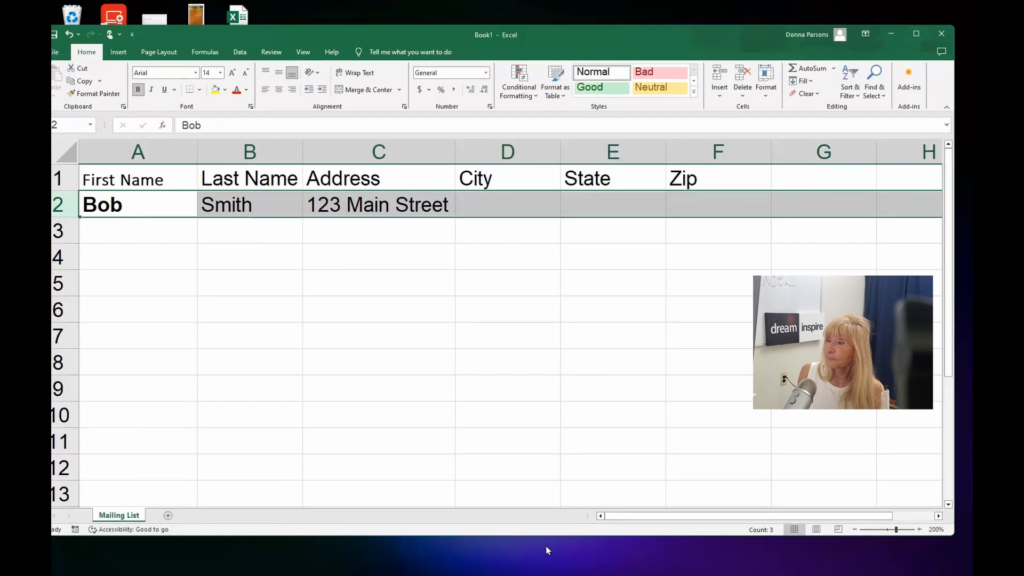
mouse_move(549, 574)
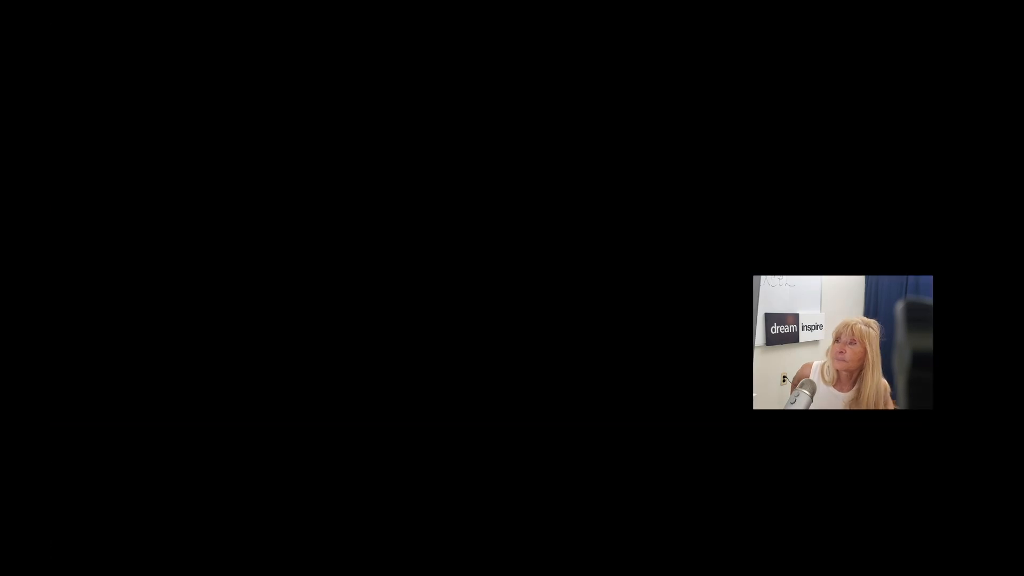